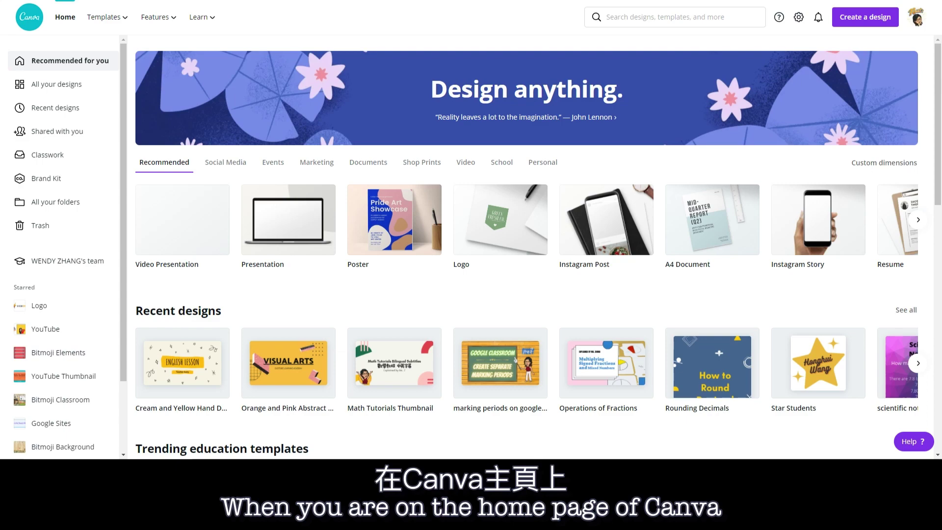
- Search the templates for "lesson"
click(621, 17)
text(lesson)
key(Return)
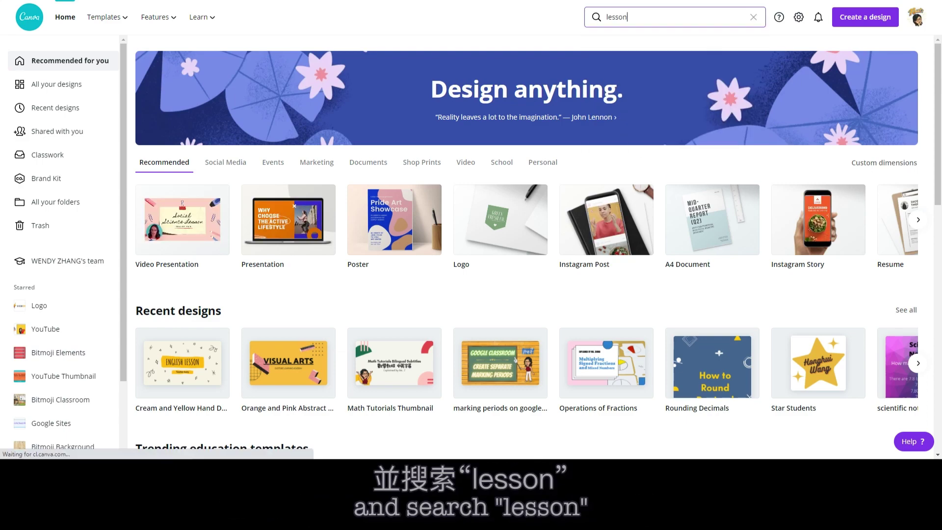
- Examine the pre-made lesson slides, weekly calendars, lesson plans and posters among the template results
scroll(471, 245, down, 7)
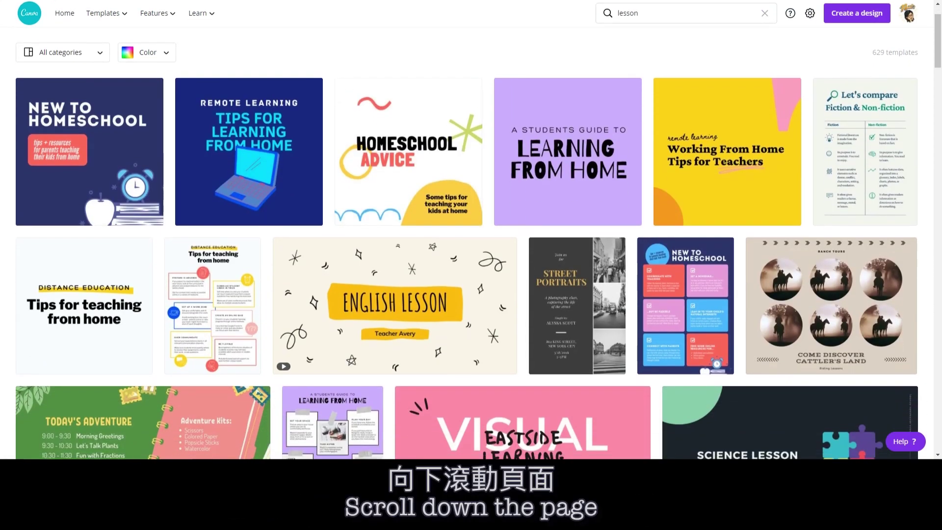
scroll(470, 245, down, 1)
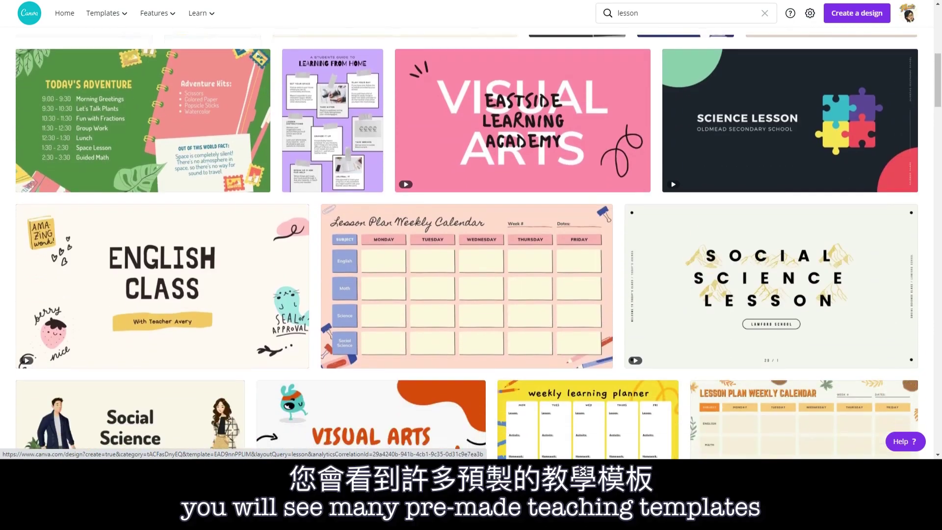
scroll(471, 245, down, 4)
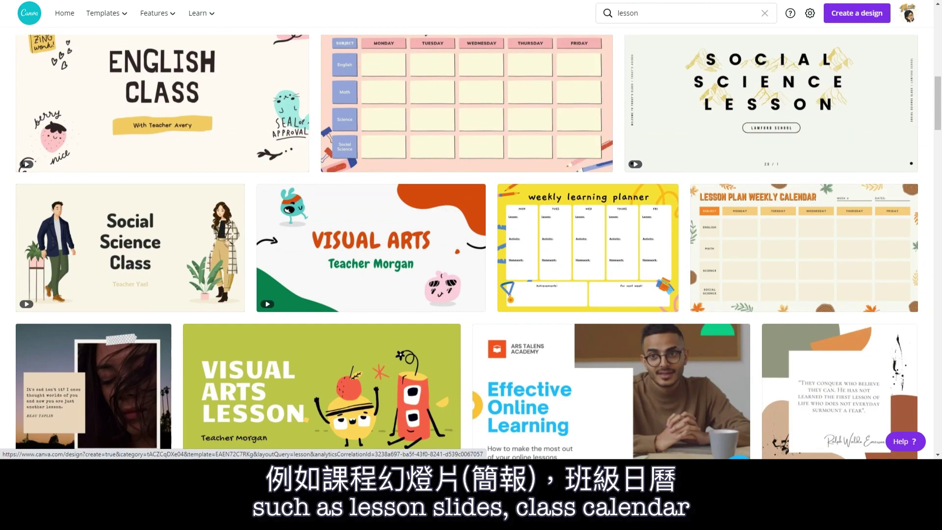
scroll(471, 245, down, 6)
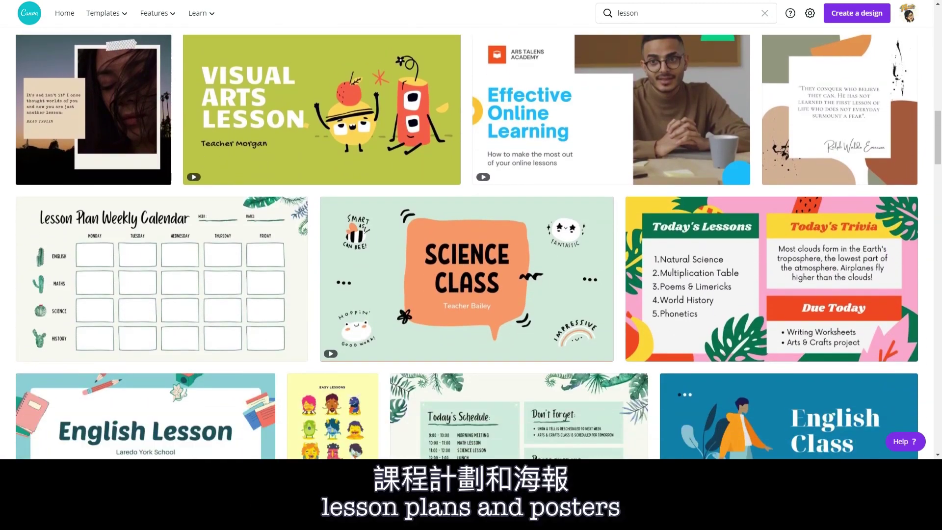
scroll(471, 245, down, 4)
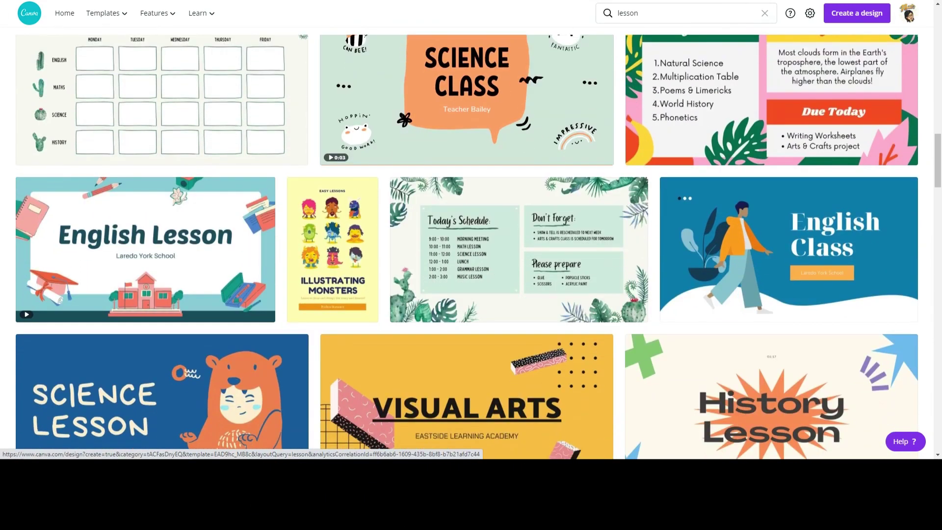
scroll(471, 246, down, 4)
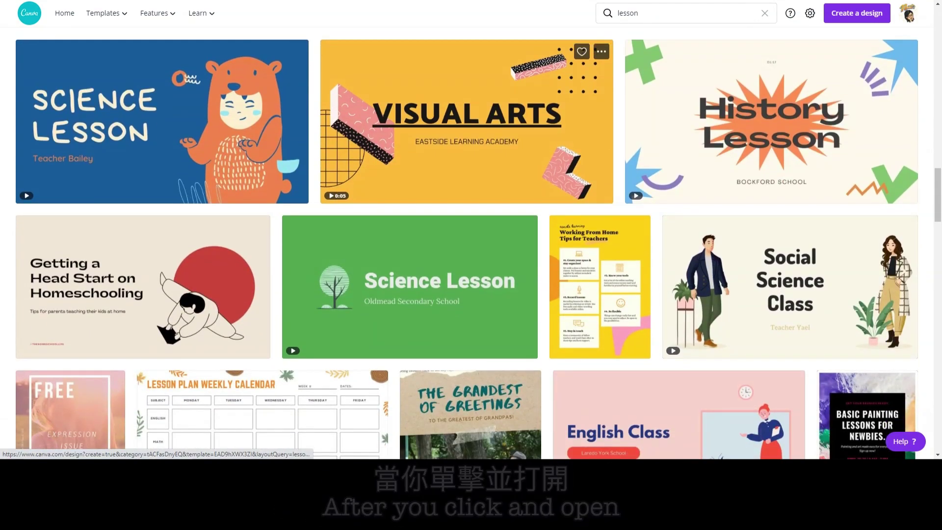
scroll(441, 123, down, 4)
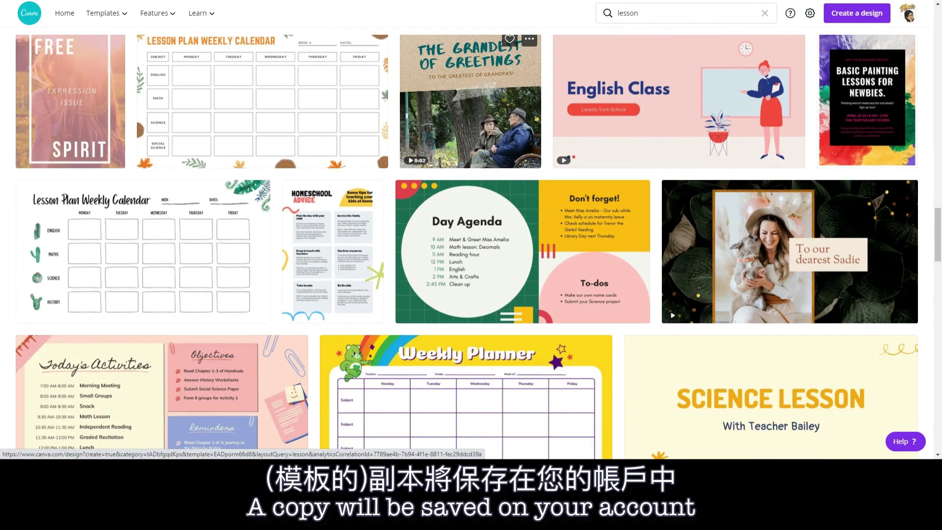
scroll(441, 122, down, 9)
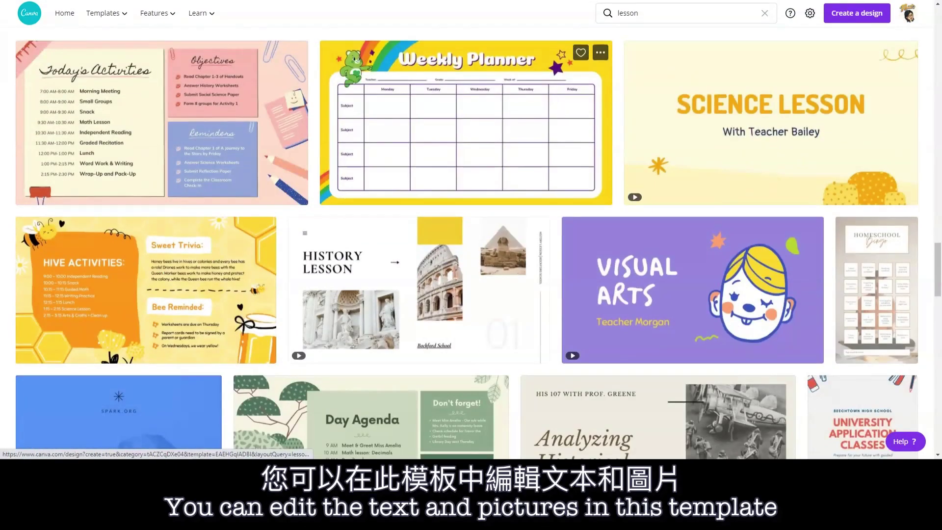
scroll(508, 181, down, 8)
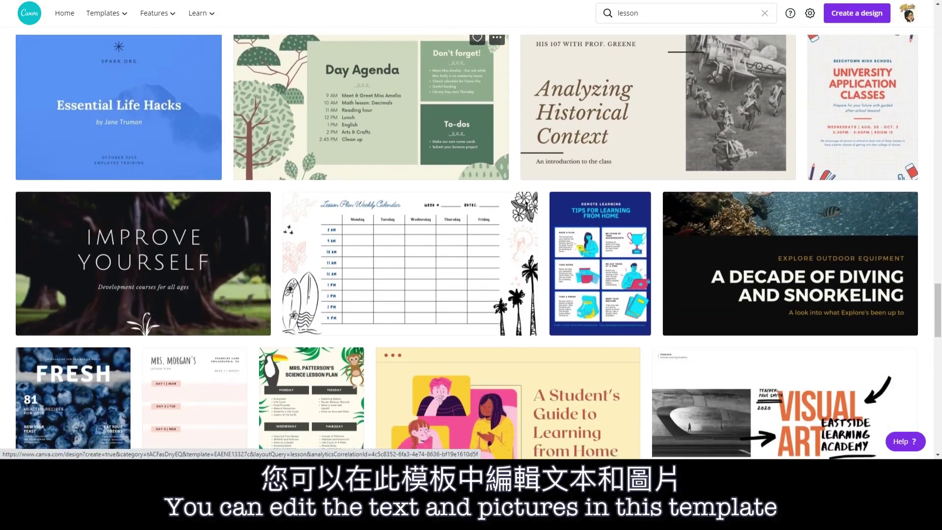
scroll(508, 182, down, 3)
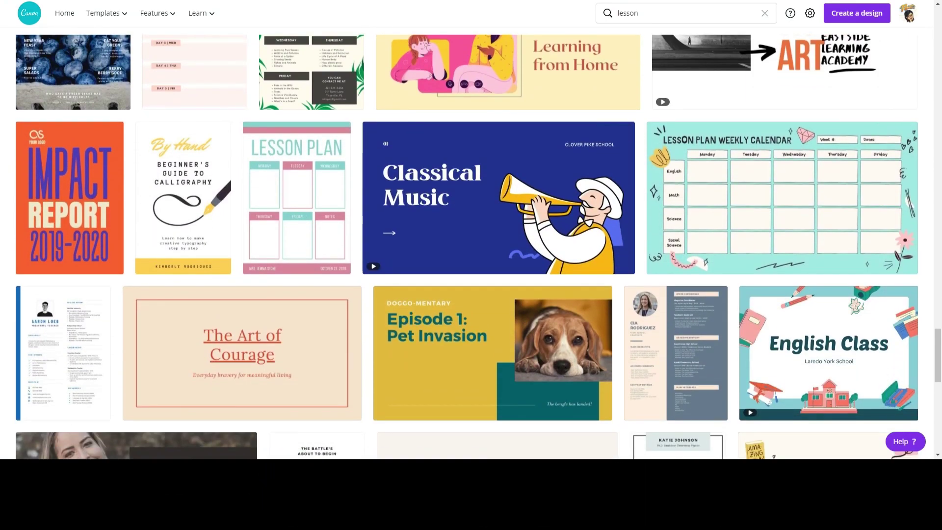
- Open the cream and yellow hand-drawn "English Lesson" presentation template from the first rows of results
drag(937, 352, 912, 89)
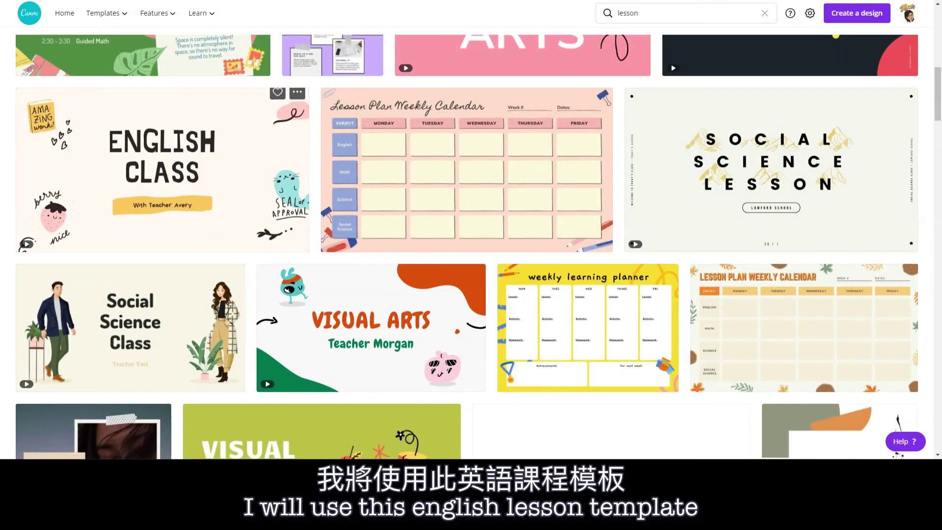
scroll(295, 211, up, 8)
click(395, 243)
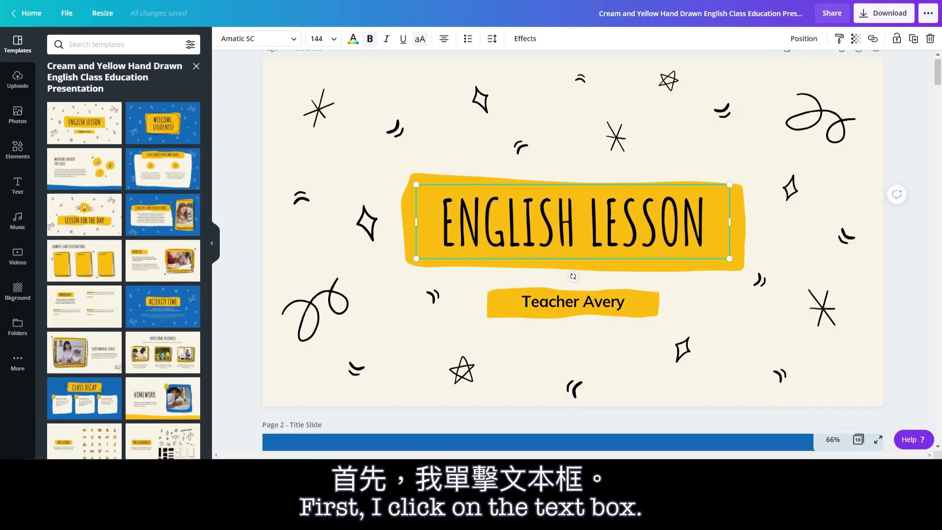
- Change the cover slide's title to "MATH LESSON" and replace the teacher line below it with the presenter's name
drag(437, 213, 577, 220)
text(MATH)
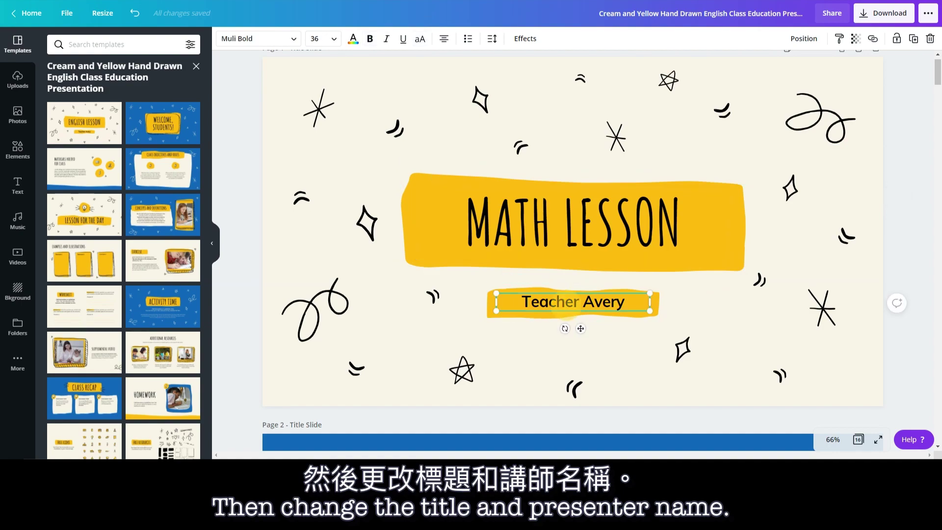
text(Ms. Z)
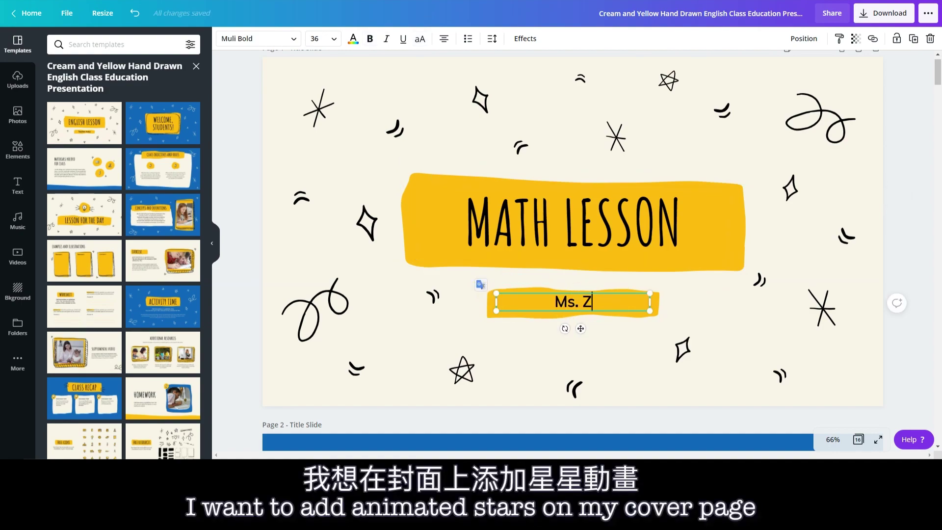
key(Escape)
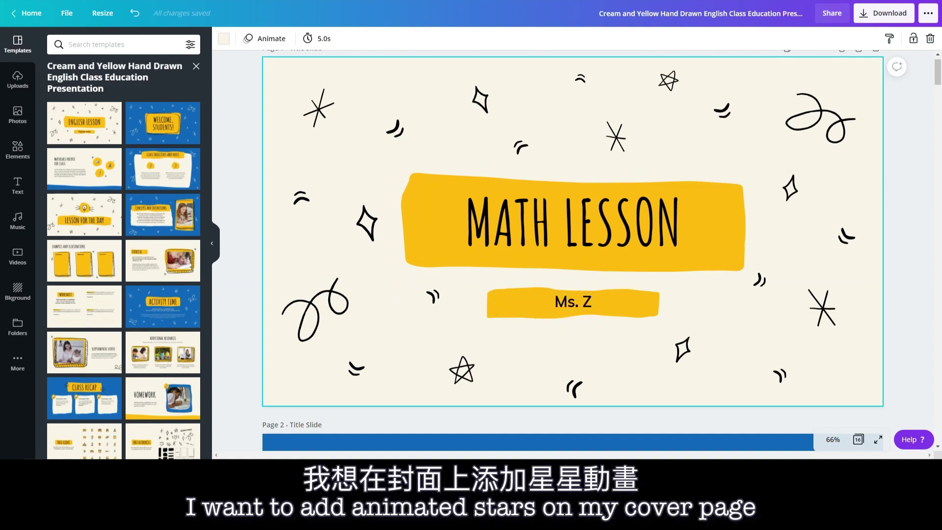
click(241, 92)
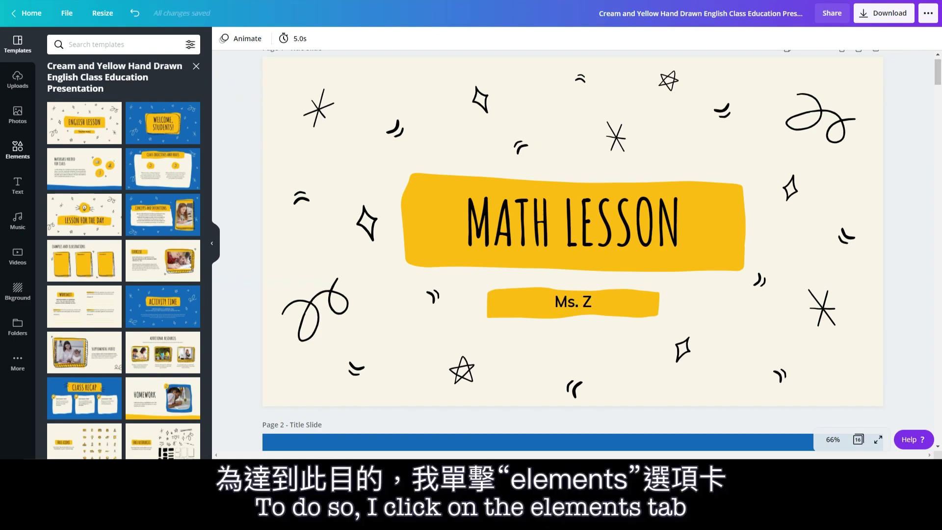
- Search the elements for "star" and filter the results to animated ones
click(18, 147)
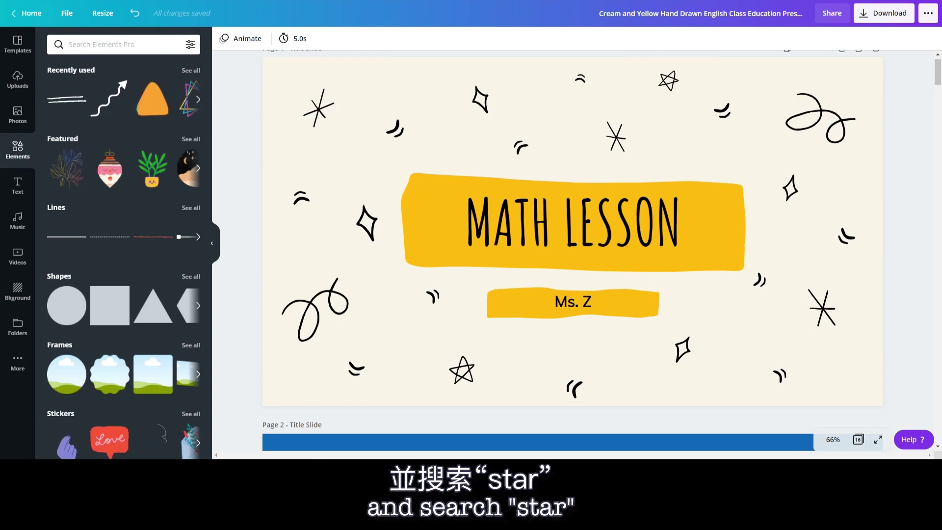
click(88, 45)
text(star)
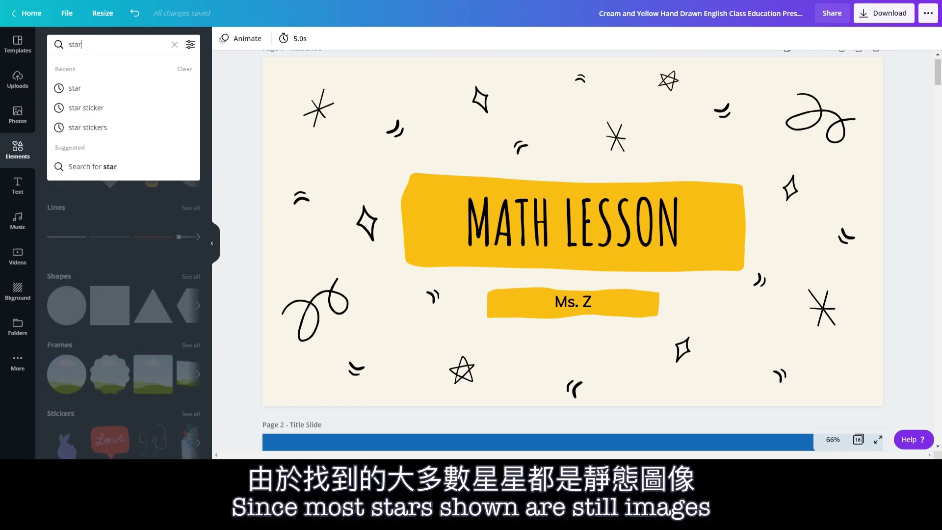
key(Return)
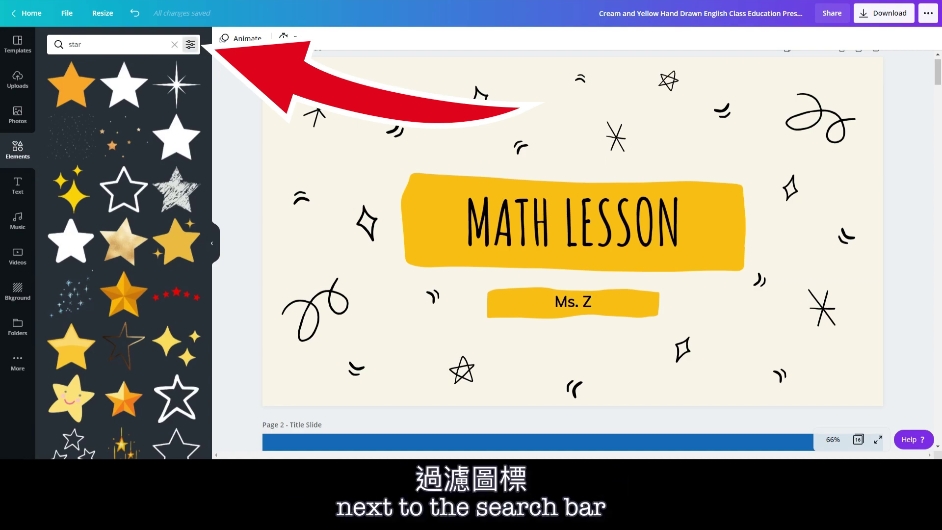
click(190, 45)
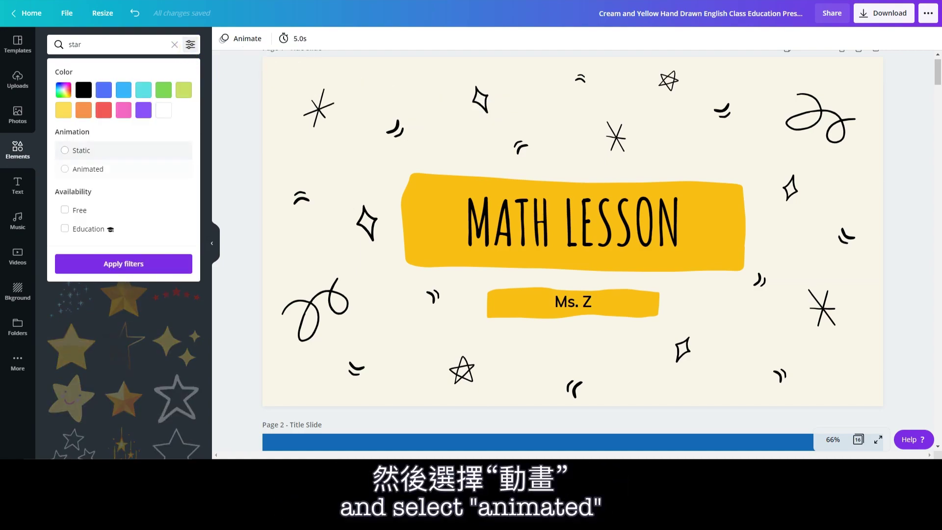
click(81, 169)
click(123, 264)
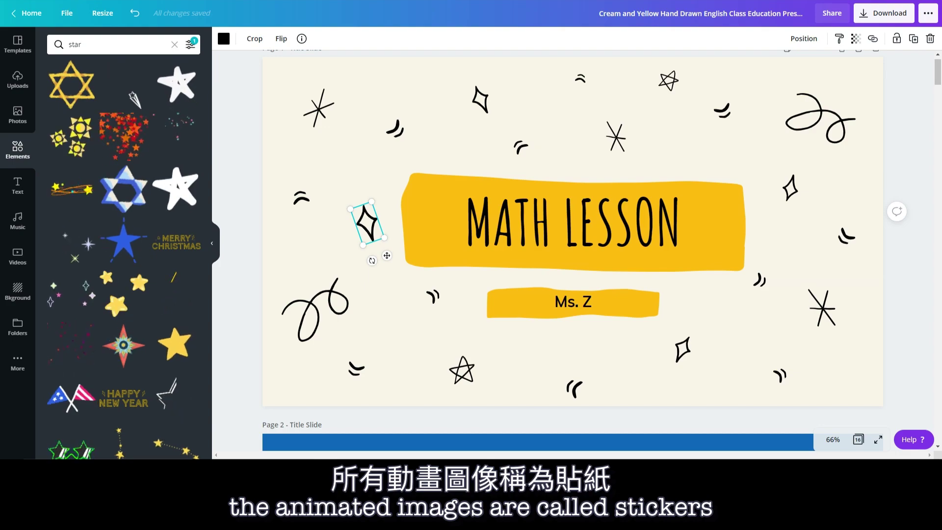
- Add the sticker of four yellow stars to the cover, about 287 by 204, above the left end of the title banner
scroll(122, 246, down, 2)
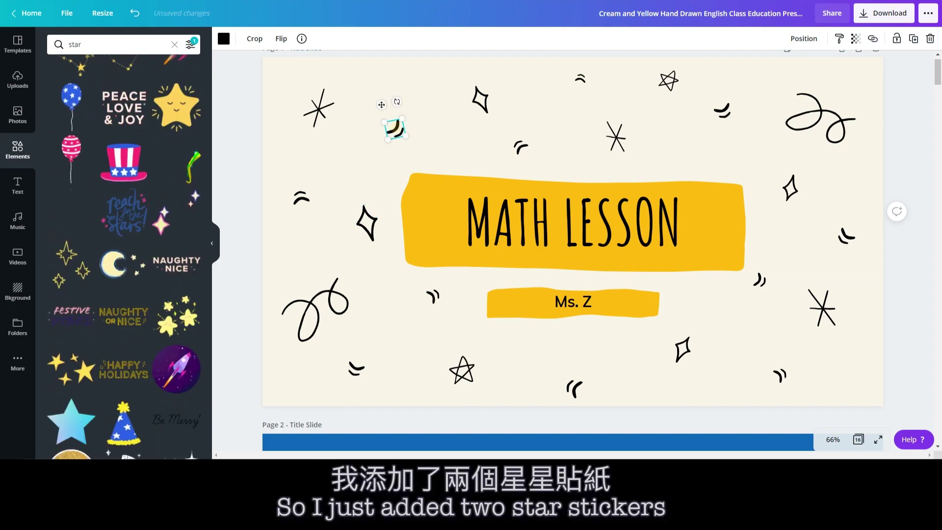
click(73, 368)
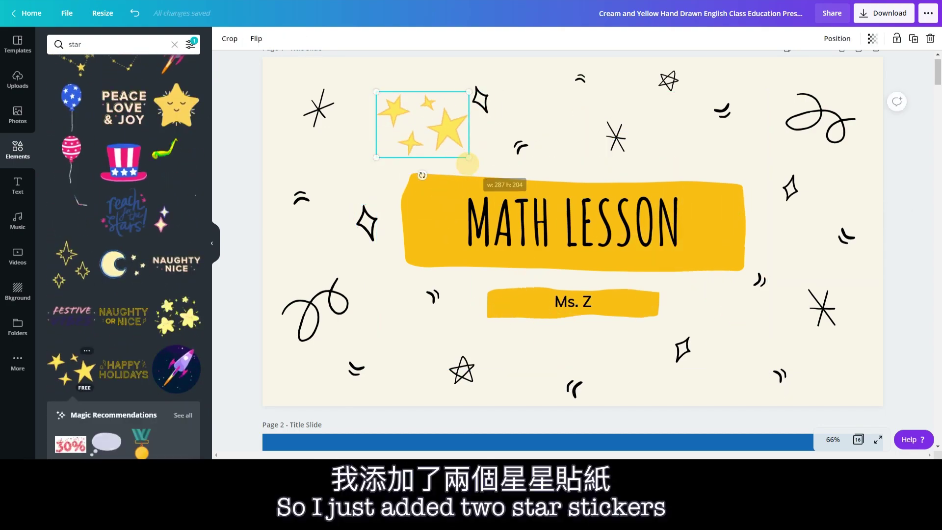
drag(421, 127, 395, 131)
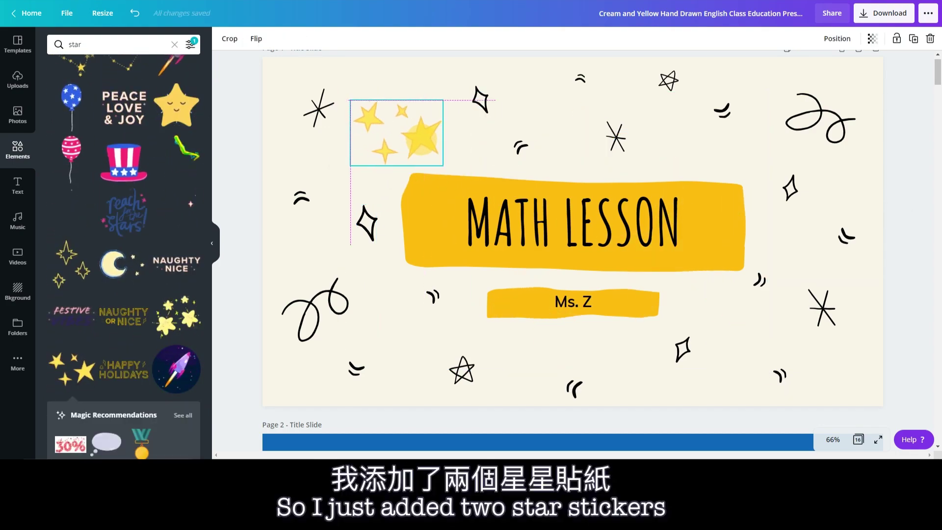
key(Escape)
- Add the yellow sparkle sticker to the cover, resize it to about 445 by 442 and place it near the lower right corner
scroll(122, 245, down, 2)
scroll(122, 245, down, 2)
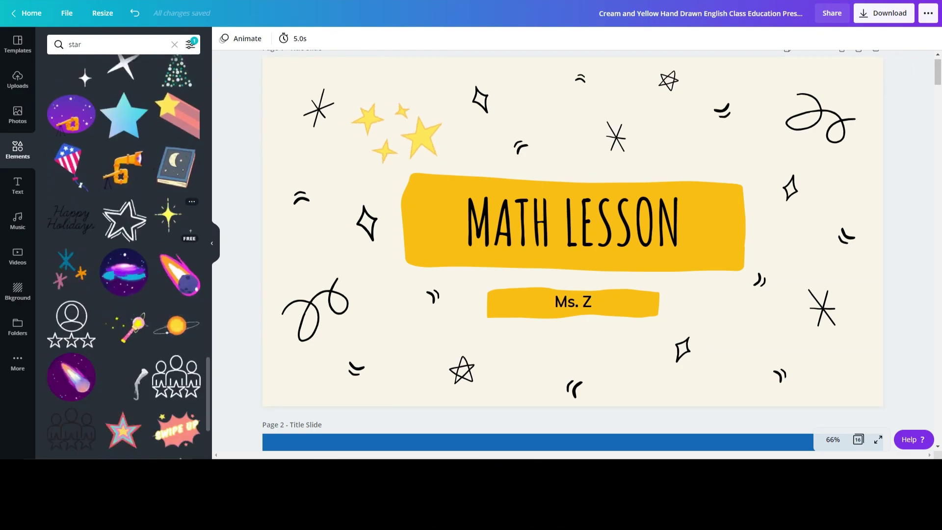
drag(540, 100, 698, 160)
drag(873, 151, 735, 288)
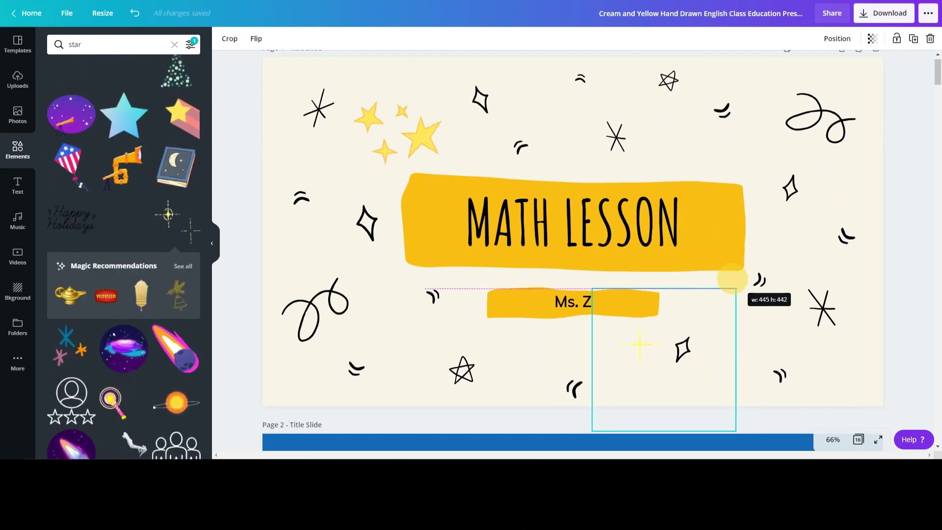
drag(672, 336, 789, 306)
key(Escape)
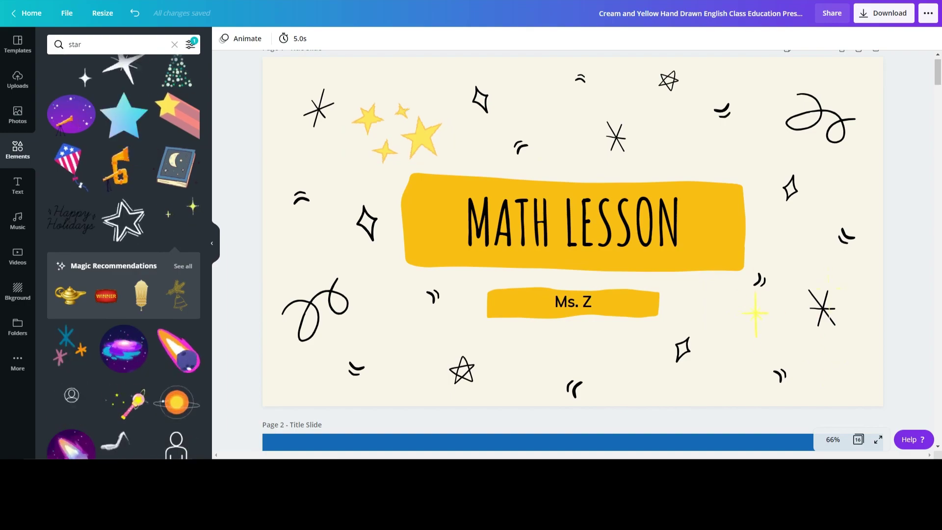
- Go to page 7, Examples and Illustrations, and search the animated elements for "arrow"
scroll(573, 250, down, 20)
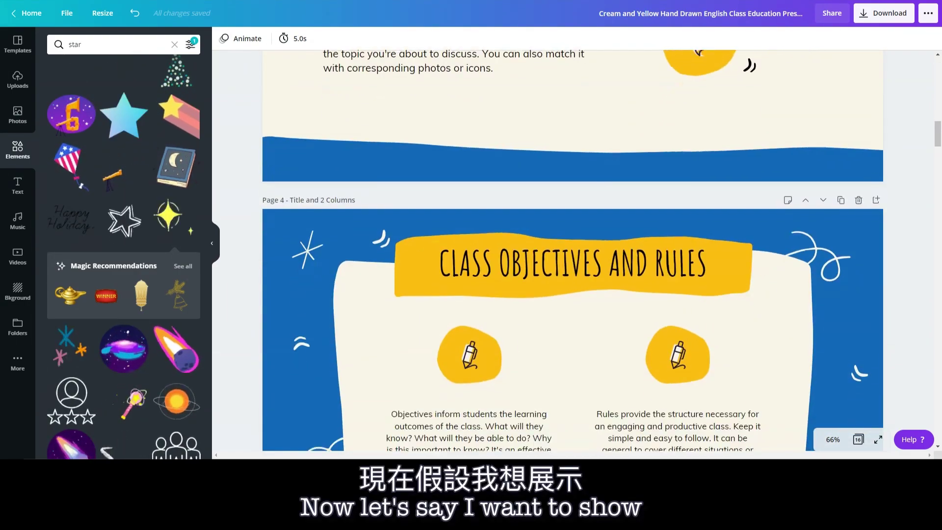
scroll(573, 250, down, 15)
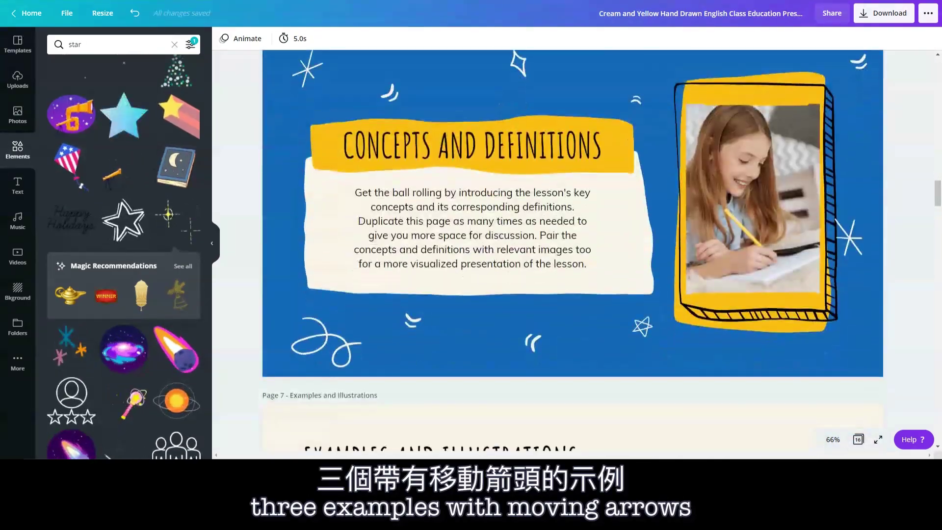
scroll(572, 250, down, 5)
scroll(573, 250, down, 20)
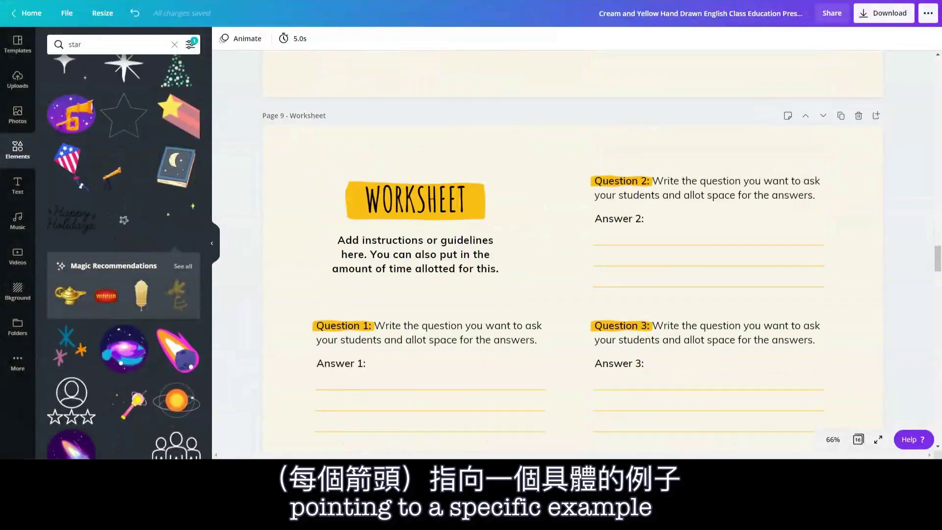
scroll(573, 250, down, 5)
scroll(573, 250, up, 20)
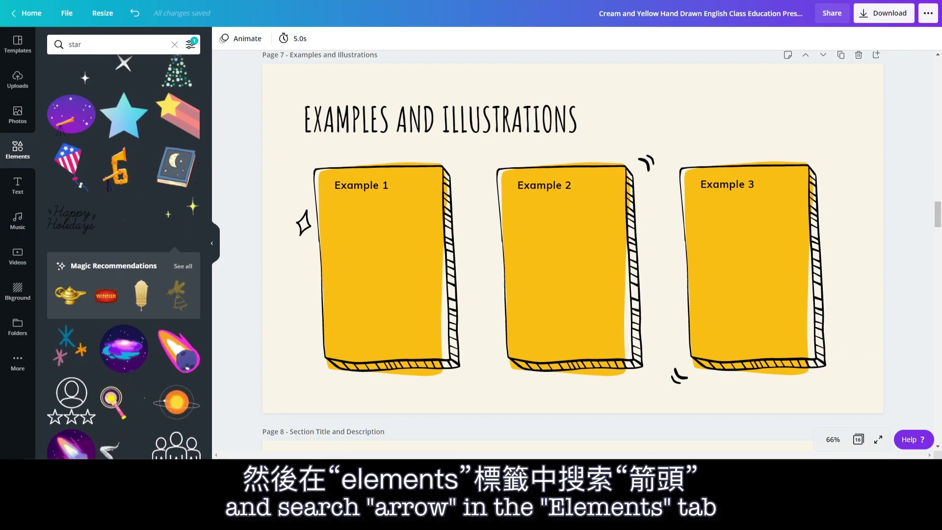
text(arrow)
key(Return)
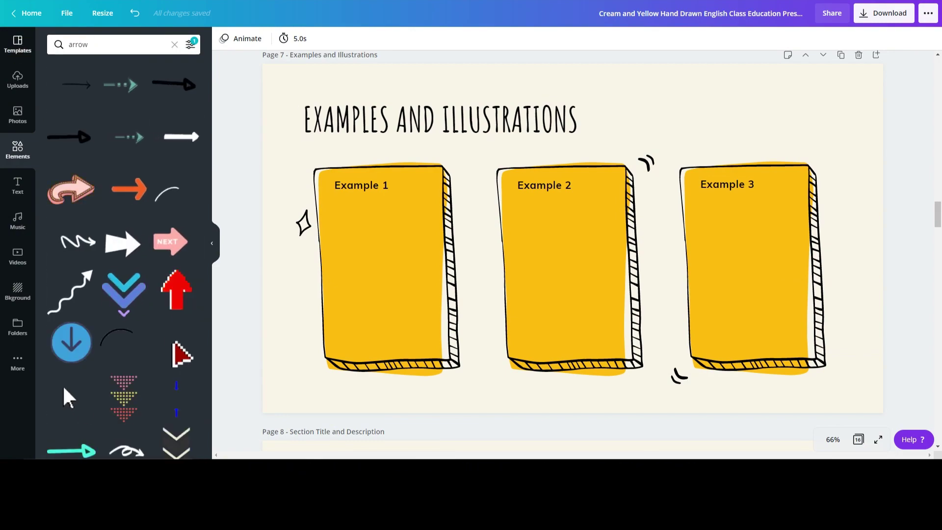
- Add the looping black arrow sticker to page 7, shrink it and place it over the right edge of the Example 1 box
scroll(132, 268, down, 2)
click(132, 268)
drag(717, 378, 503, 213)
mouse_move(470, 139)
mouse_down()
mouse_move(304, 280)
mouse_move(319, 295)
mouse_move(472, 227)
mouse_up()
key(Escape)
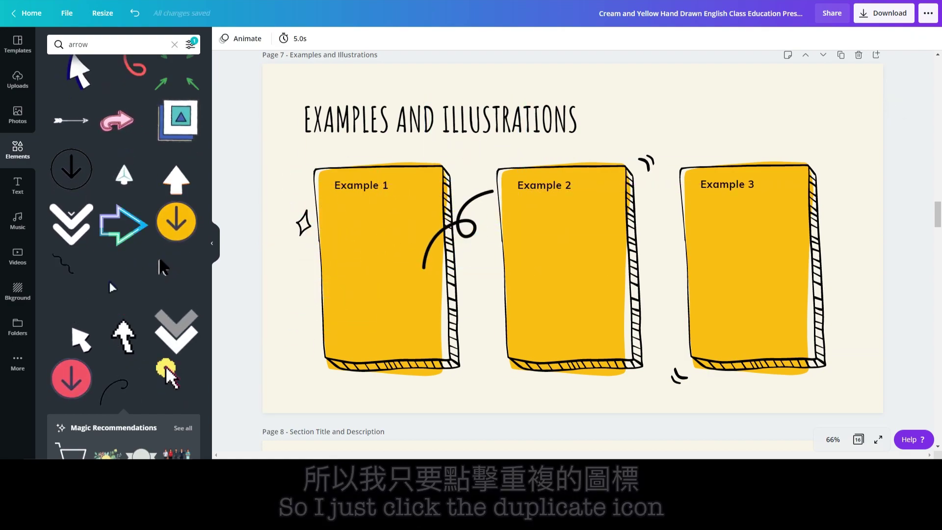
- Duplicate page 7, Examples and Illustrations, and move the looping arrow on the copy over the right edge of the Example 2 box
scroll(572, 246, up, 2)
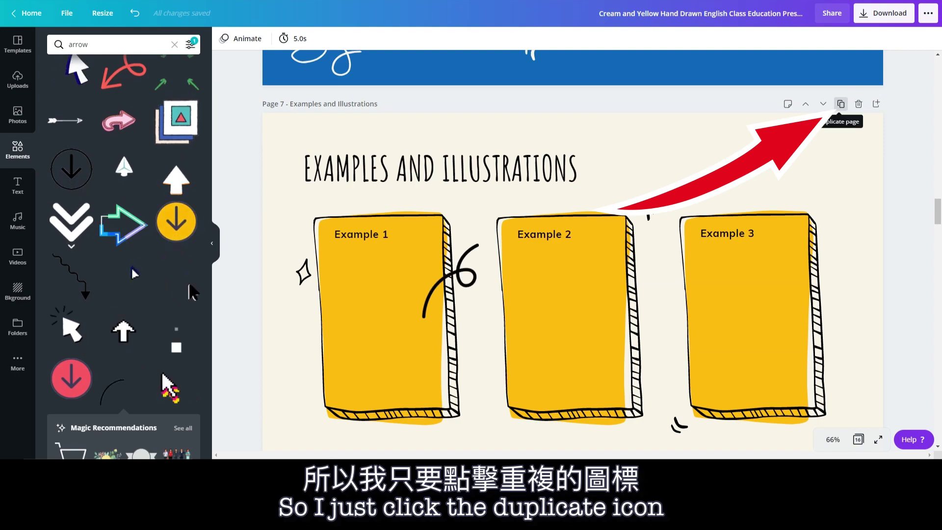
click(840, 103)
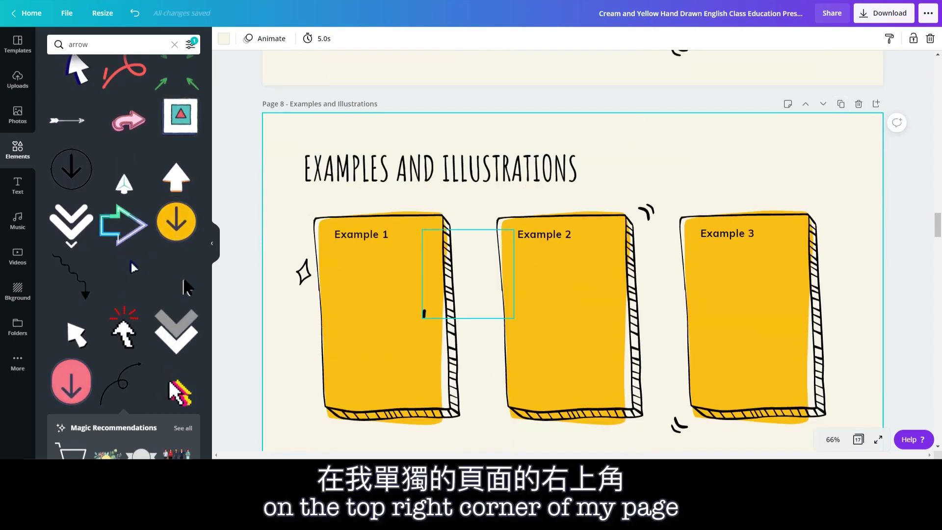
mouse_move(481, 275)
mouse_down()
mouse_move(647, 281)
mouse_move(631, 276)
mouse_move(638, 279)
mouse_up()
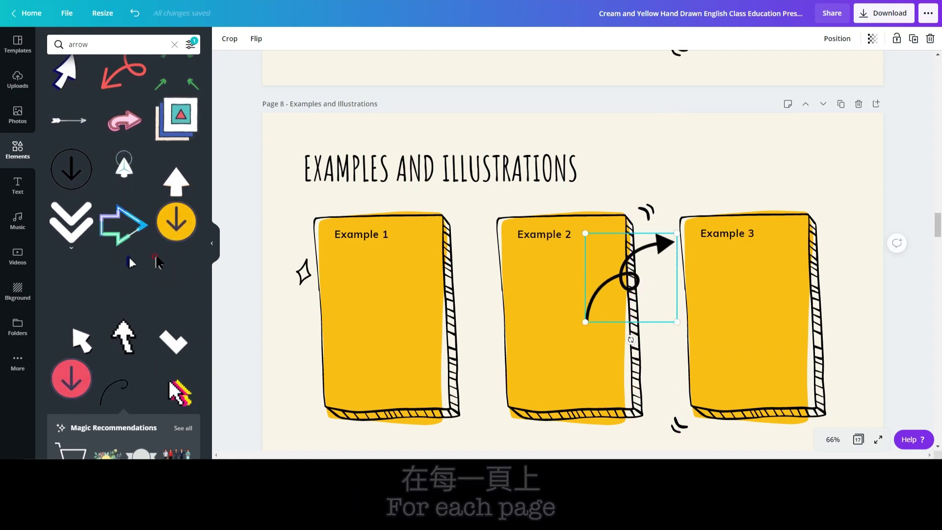
click(902, 309)
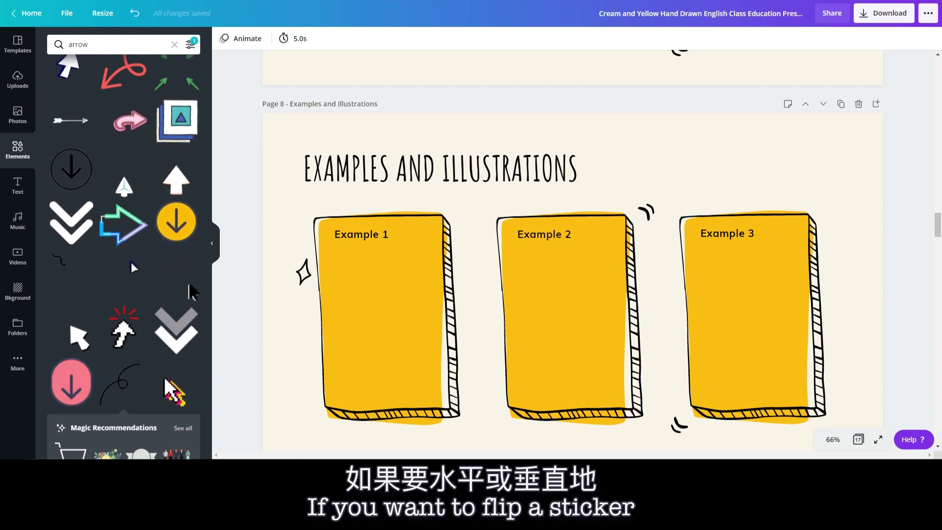
- Add the orange and white corgi sticker to page 8, shrink it and place it in the middle of the Example 2 box
scroll(572, 250, up, 7)
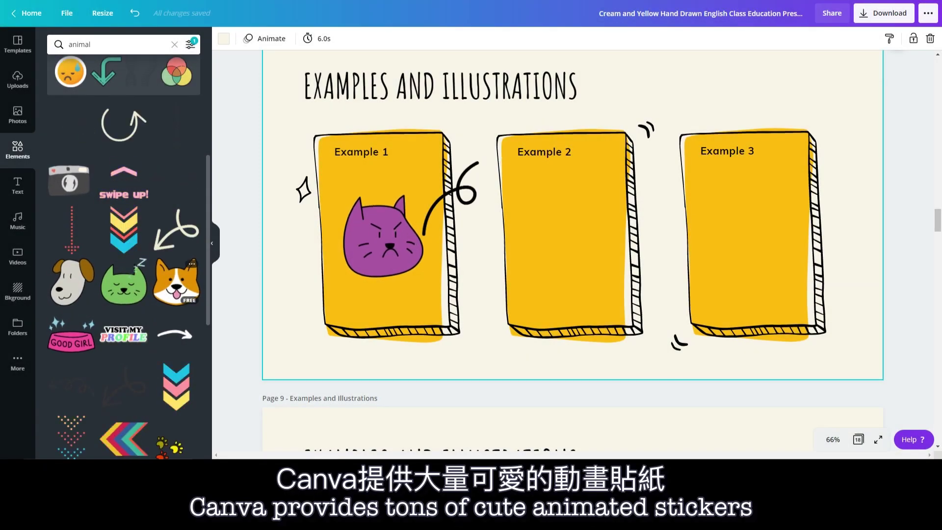
click(176, 281)
drag(712, 345, 531, 163)
drag(482, 114, 563, 234)
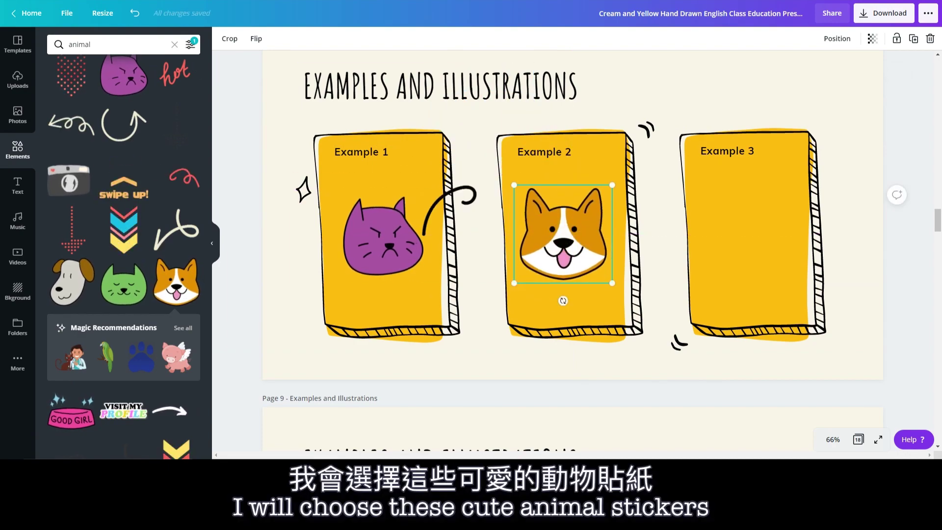
mouse_move(612, 282)
mouse_down()
mouse_move(594, 266)
mouse_move(604, 275)
mouse_up()
drag(561, 230, 565, 234)
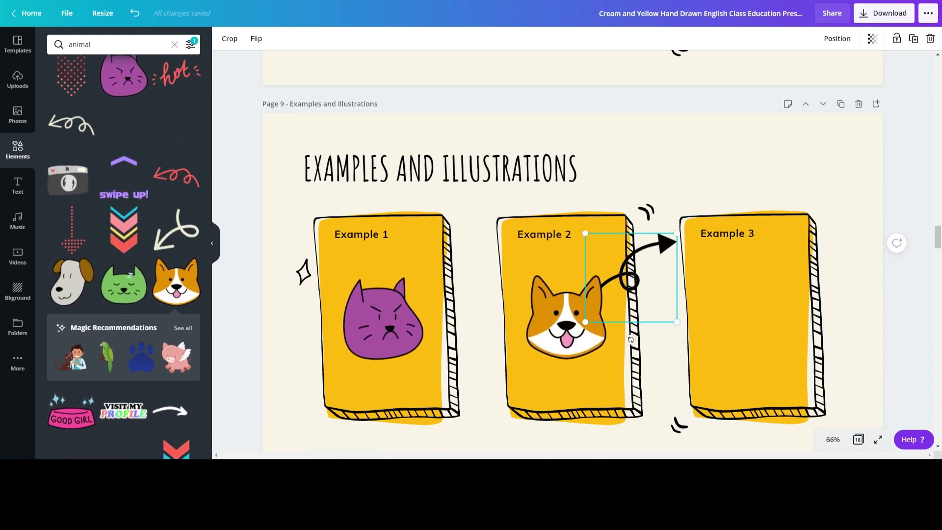
- Resize the looping arrow on page 9, move it beside Example 3 and rotate it so it points down at that label from the upper right
drag(677, 233, 676, 232)
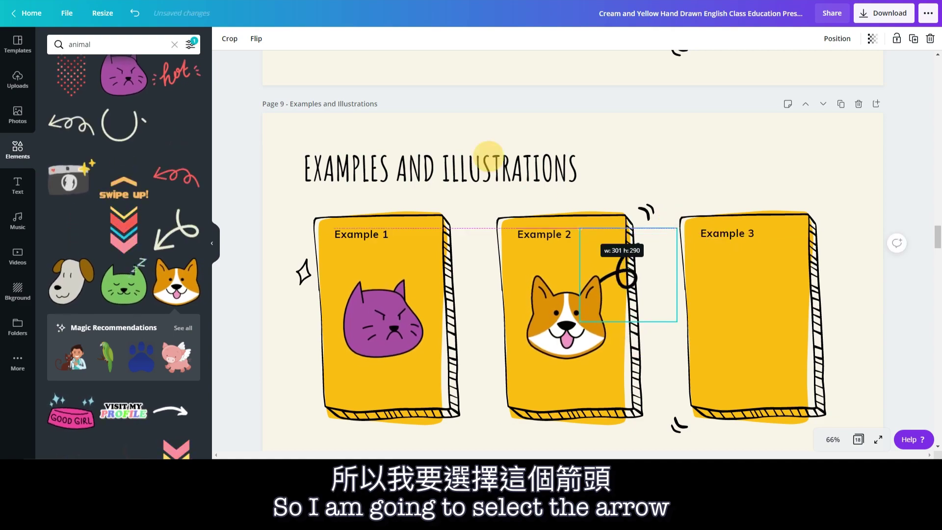
drag(488, 156, 496, 147)
drag(652, 301, 728, 301)
drag(662, 338, 654, 168)
- Place the orange cat sticker in the Example 3 box on page 9 and aim page 7's arrow at the Example 1 label
scroll(647, 282, down, 2)
drag(582, 332, 603, 268)
scroll(603, 268, up, 1)
scroll(685, 199, down, 2)
drag(740, 96, 721, 163)
scroll(721, 163, up, 3)
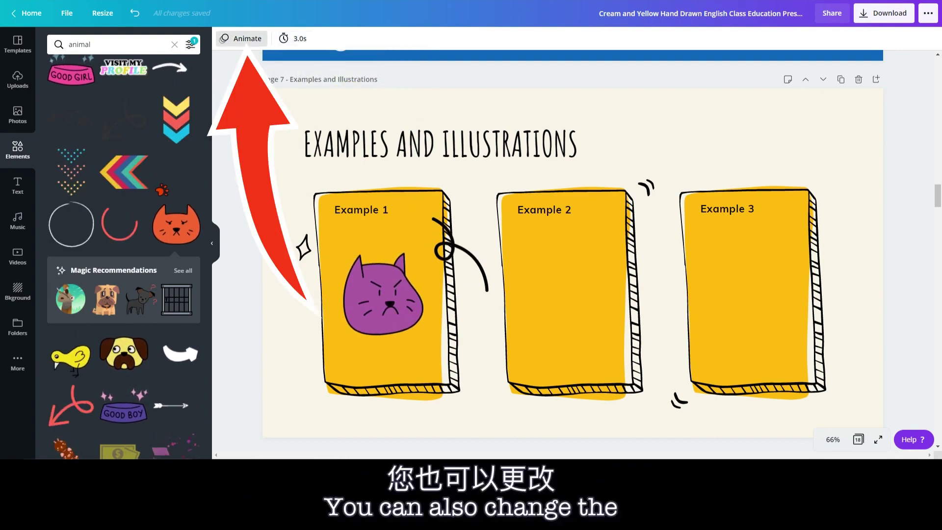
- Preview the page animation effects Block, Fade, Pan, Rise, Tumble, Stomp, Baseline and Pop in turn on page 7
click(240, 38)
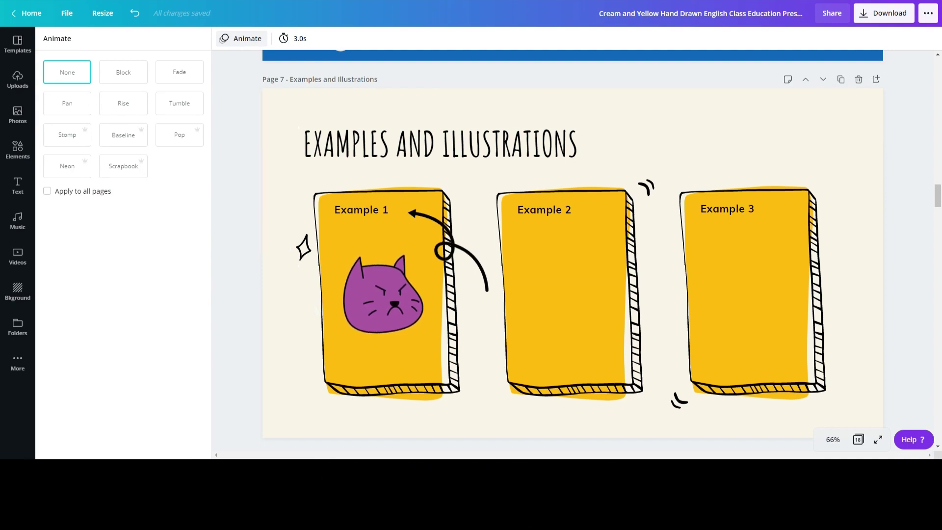
click(124, 72)
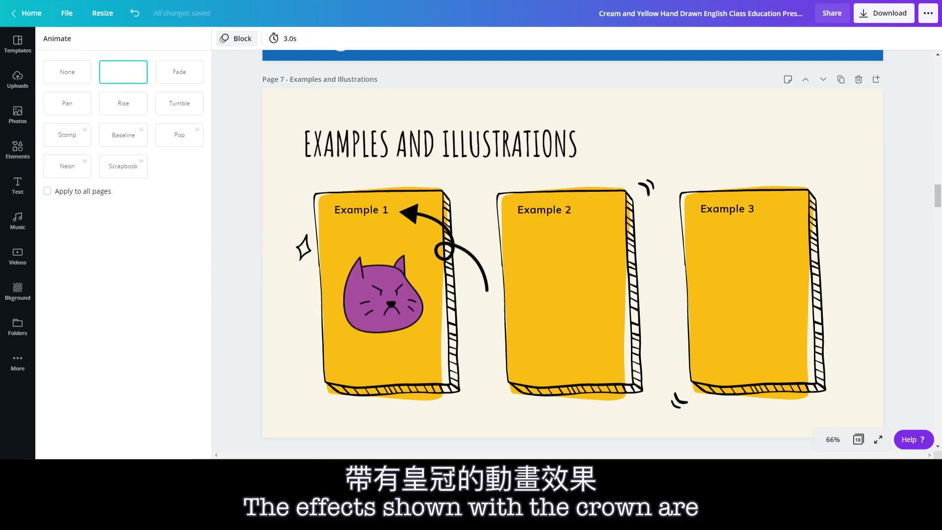
click(179, 72)
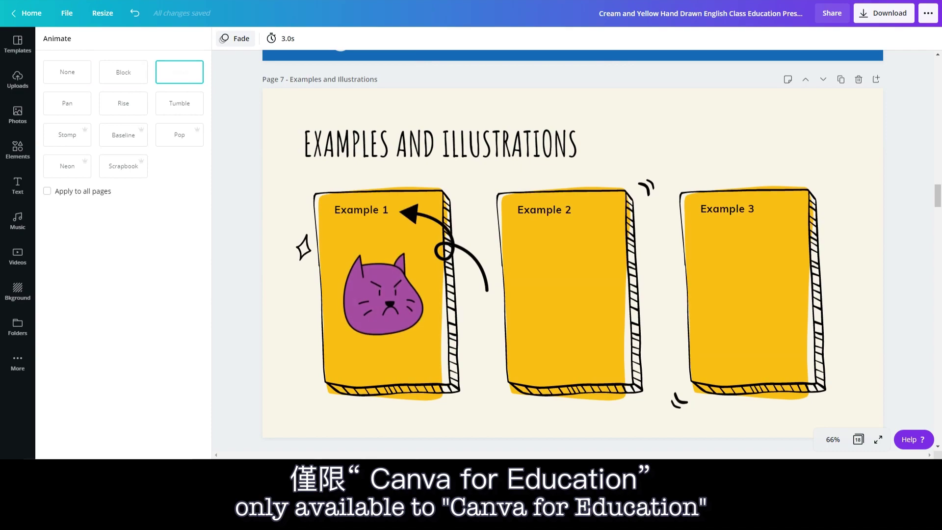
click(70, 101)
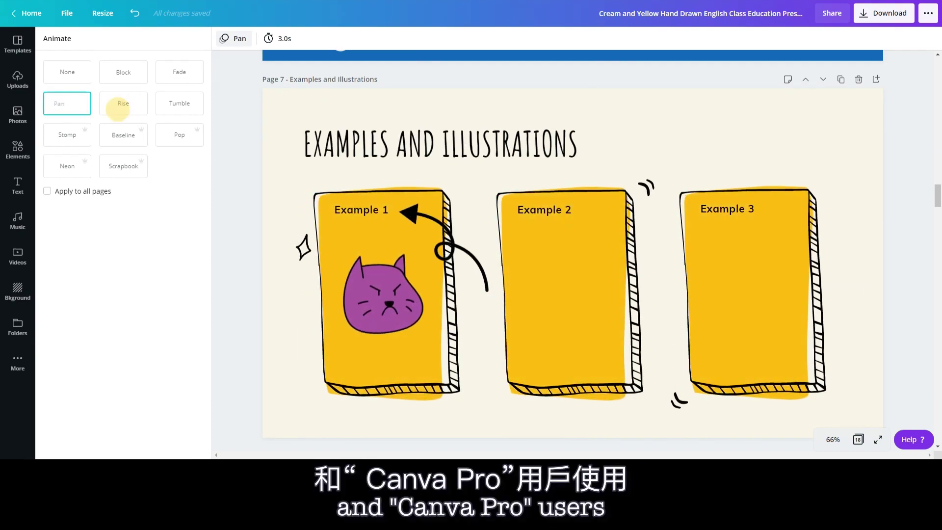
click(118, 109)
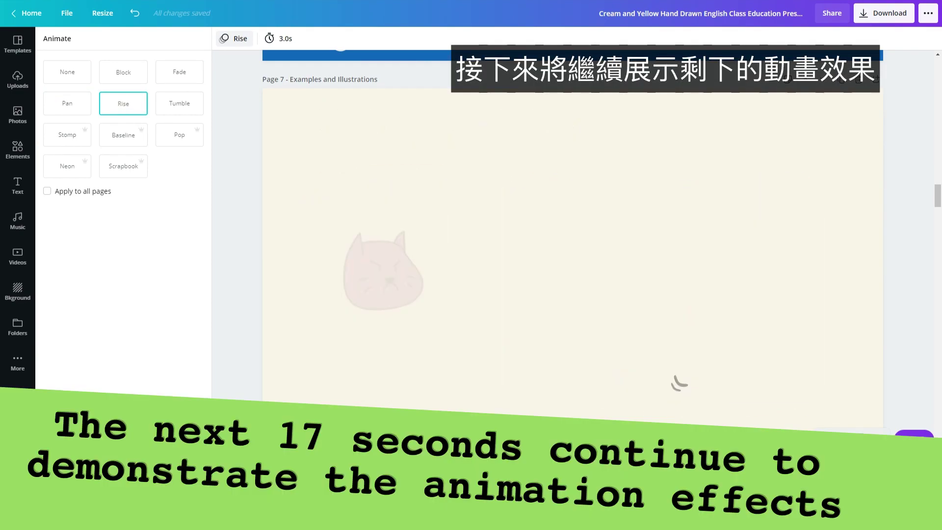
click(180, 103)
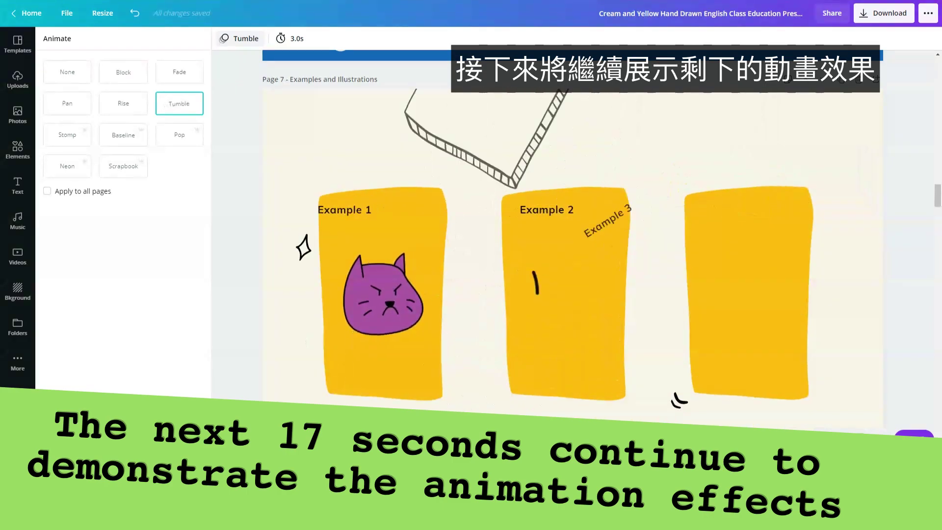
click(67, 135)
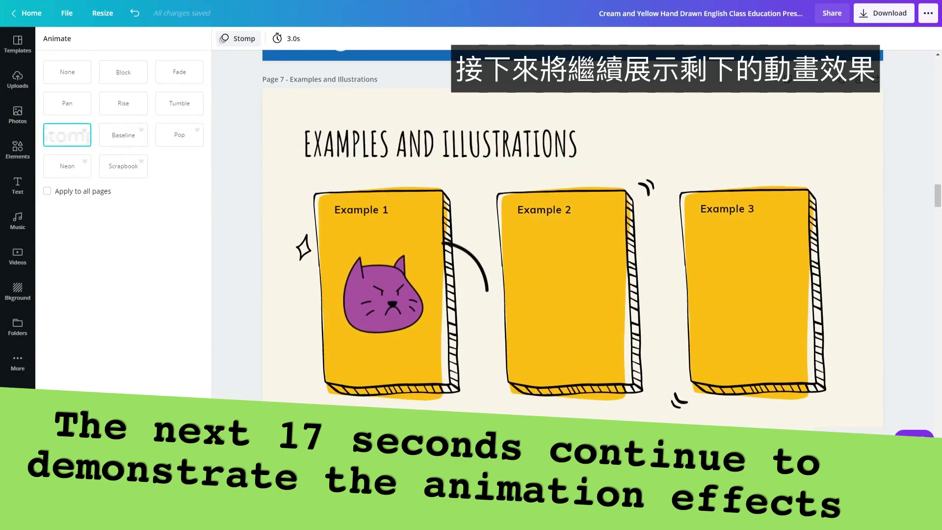
click(123, 135)
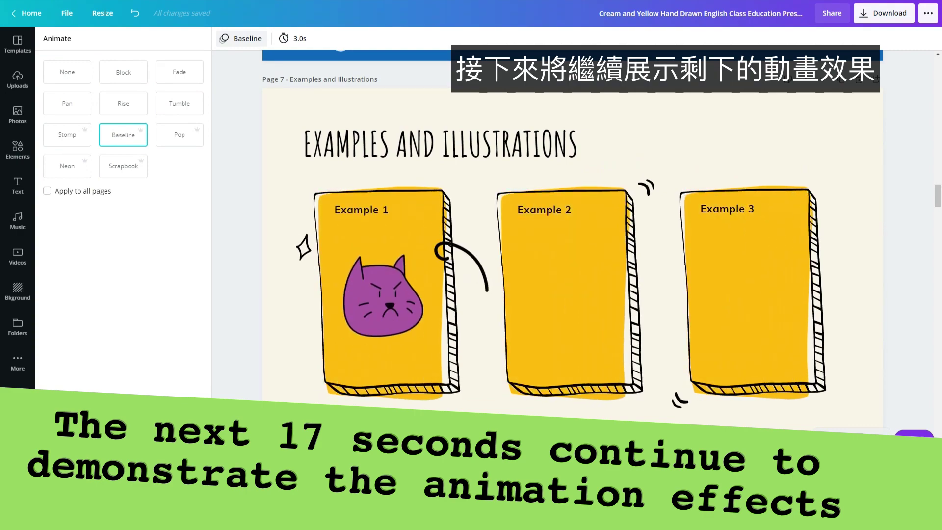
click(179, 135)
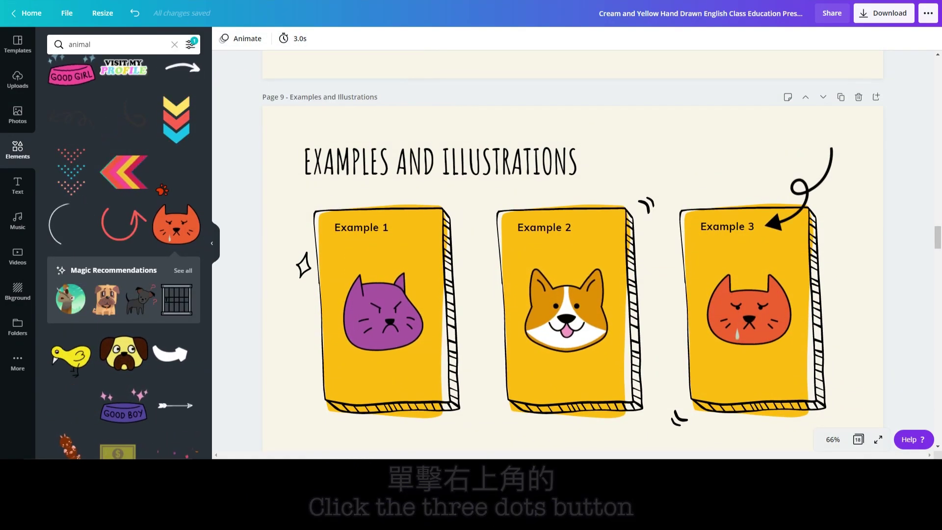
- Open the download settings for the presentation and choose MP4 Video as the file type
click(928, 14)
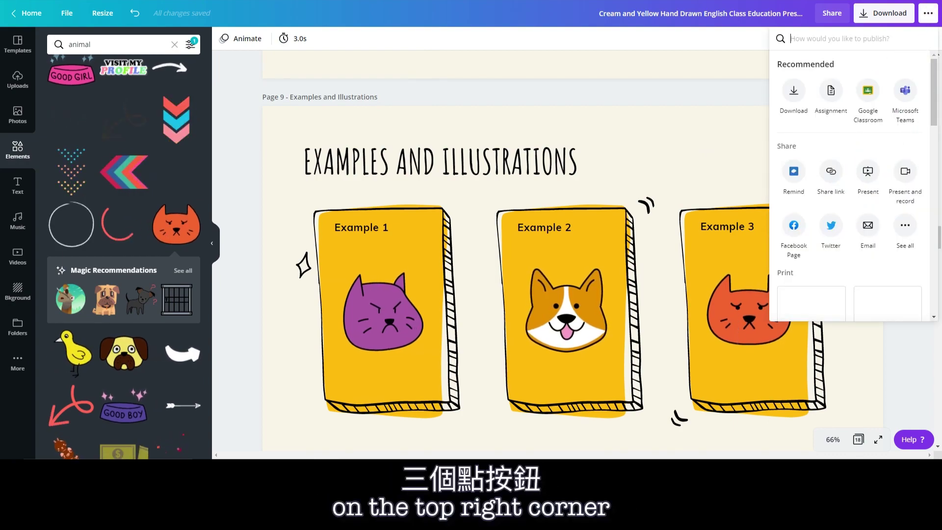
click(793, 91)
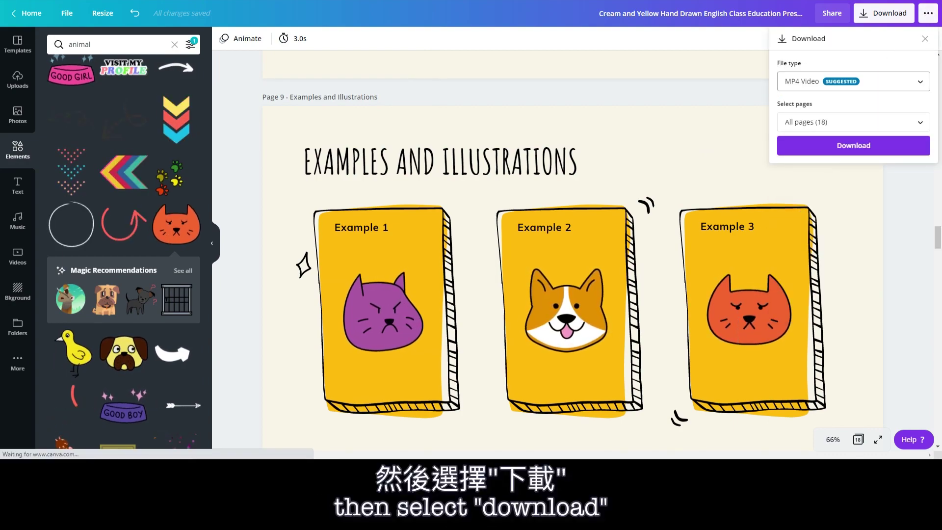
click(790, 85)
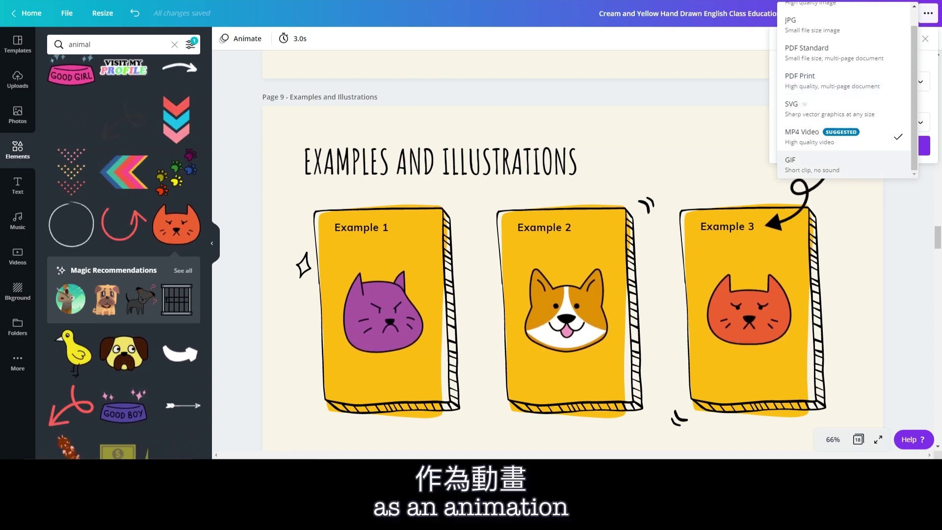
click(805, 137)
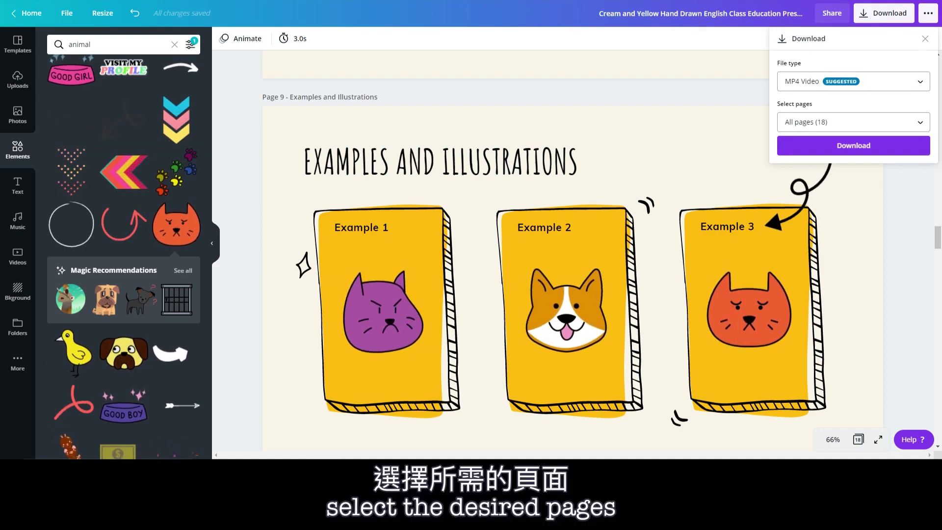
- Limit the export to pages 7–9, the Examples and Illustrations pages, and download the video
click(853, 122)
scroll(851, 196, down, 3)
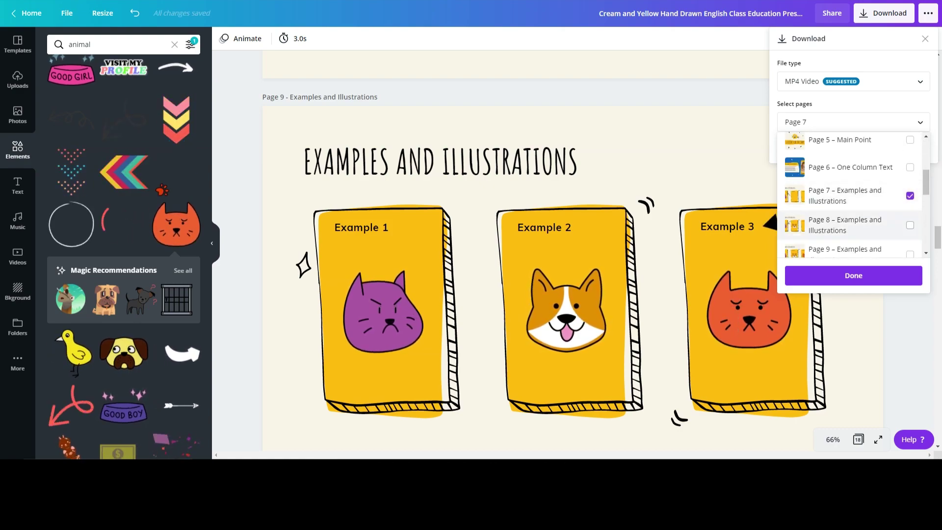
scroll(851, 216, down, 1)
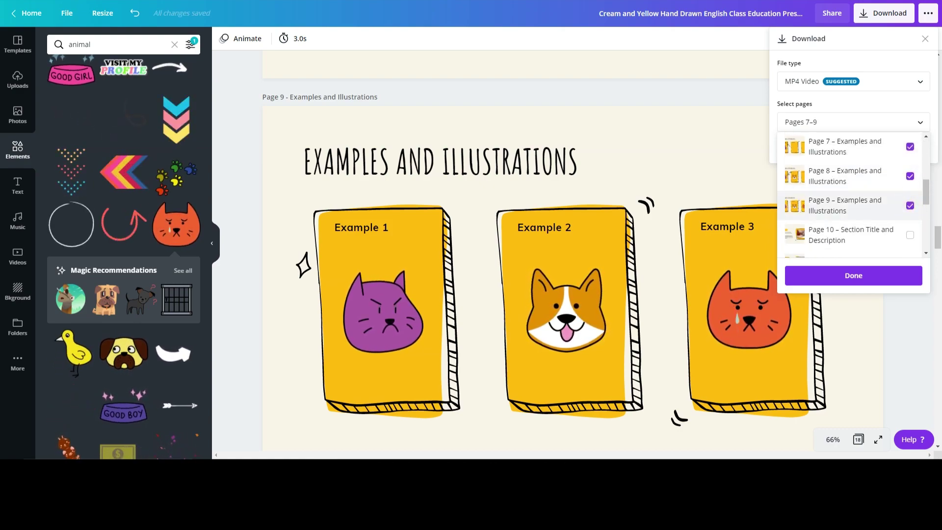
click(884, 279)
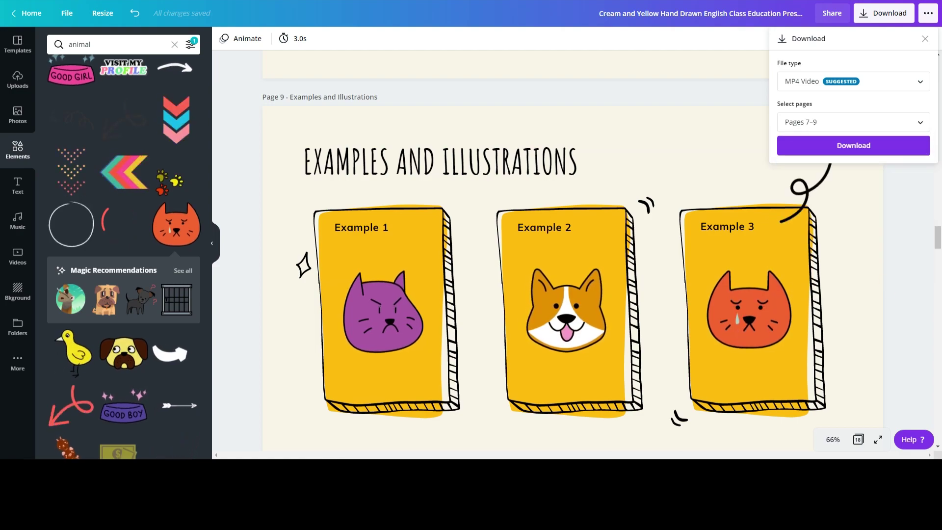
click(883, 145)
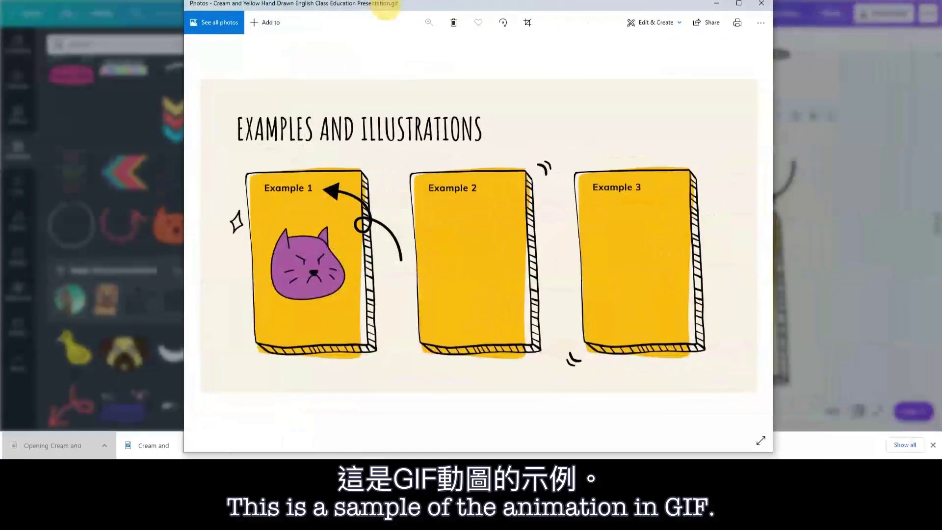
- Switch to the Photos app and enlarge its window to view the downloaded GIF of the example pages
drag(385, 5, 366, 3)
double_click(365, 4)
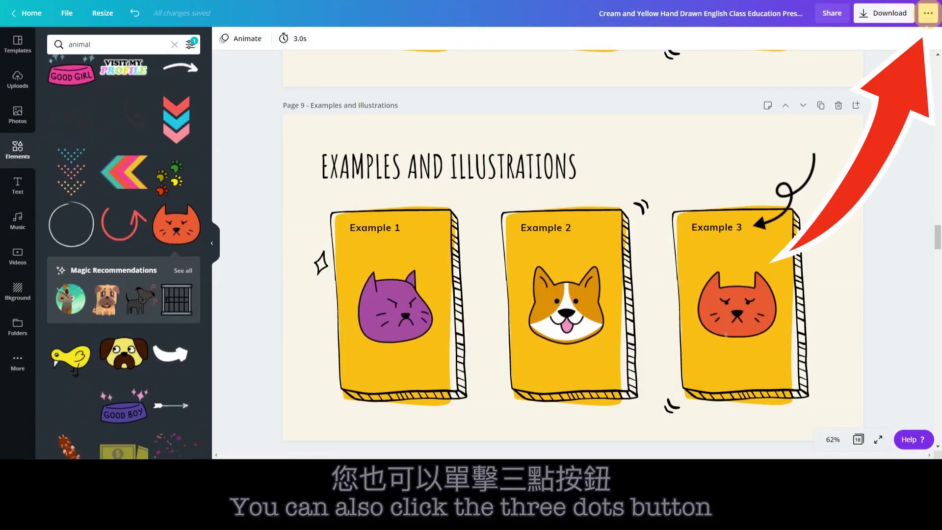
- Present the design with the Standard type and advance from the Example 2 slide to the one showing all three animals
click(927, 13)
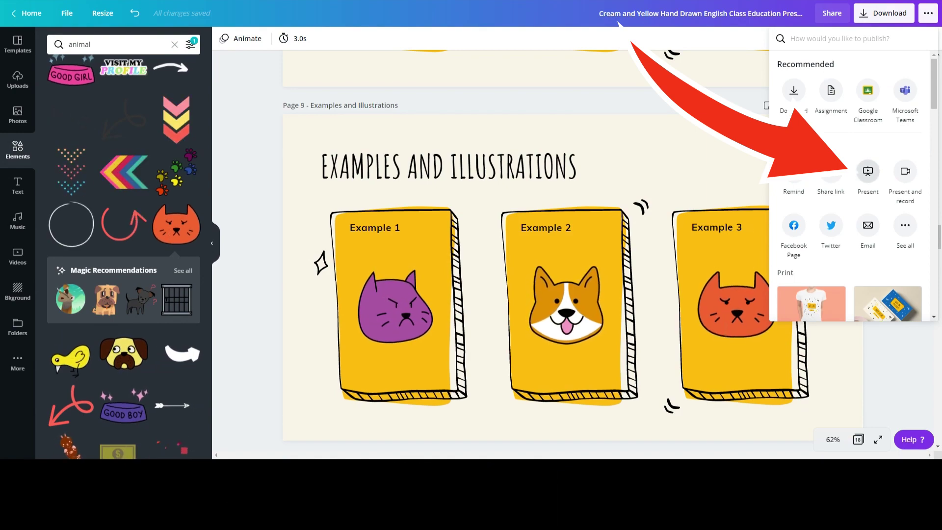
click(867, 171)
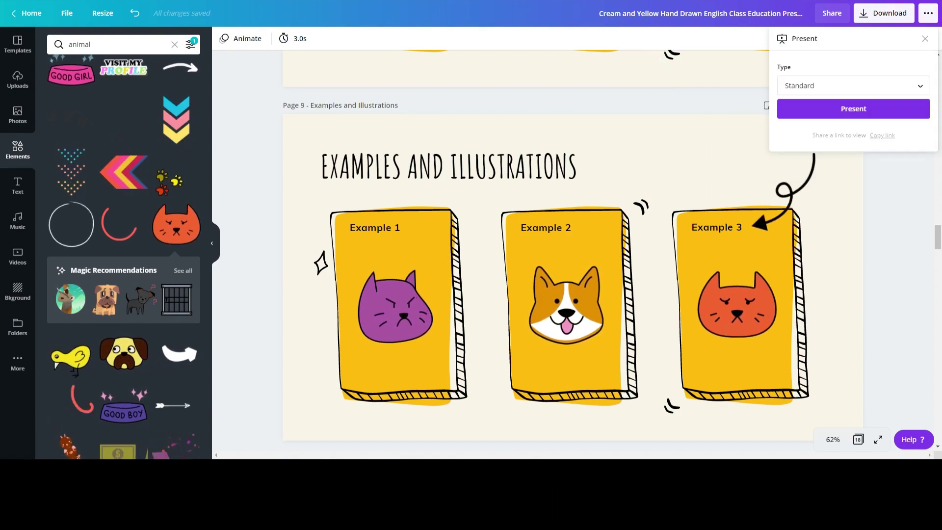
click(868, 108)
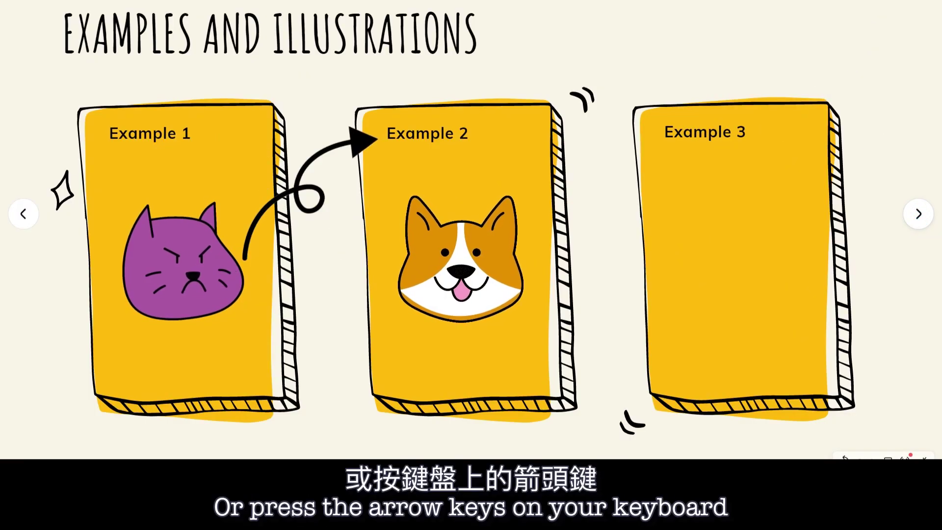
click(916, 216)
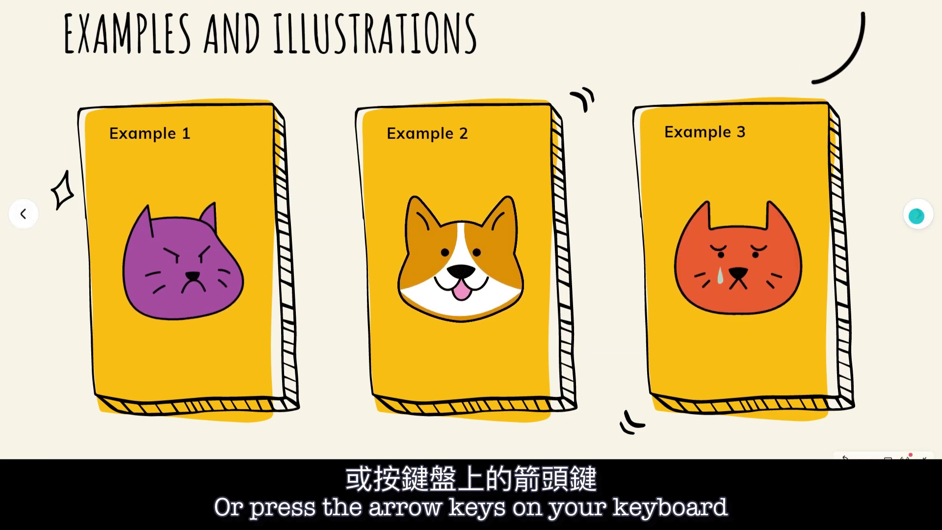